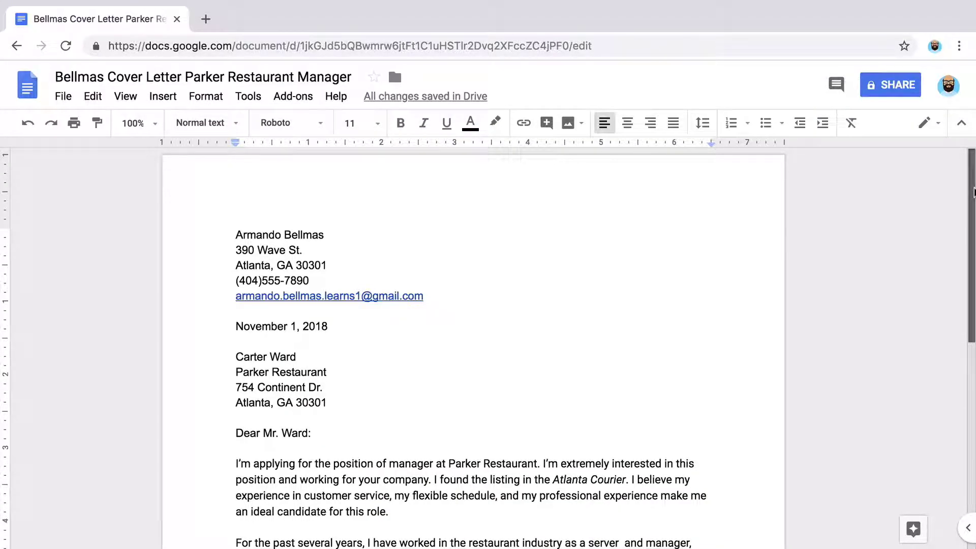
Step: Scroll through the job description document to review it
left_click_drag(974, 192, 974, 366)
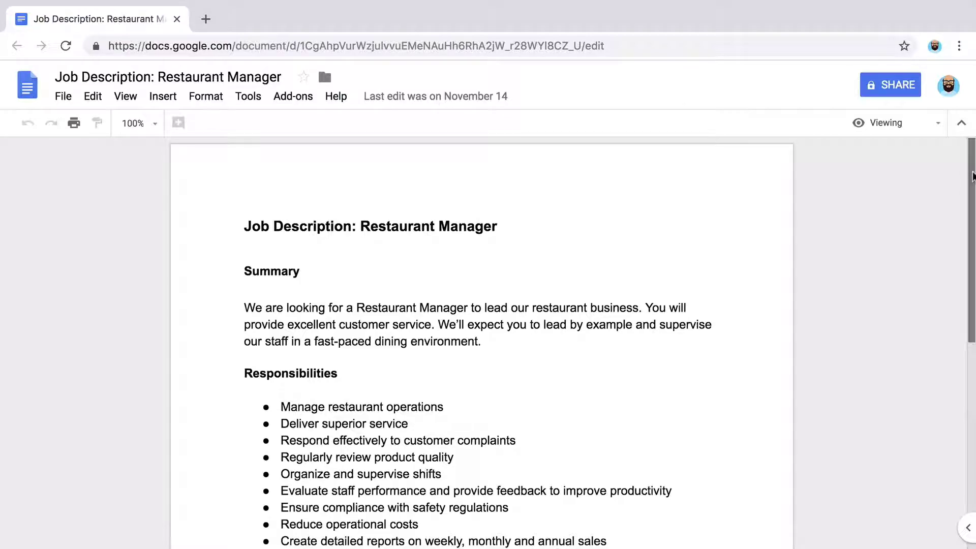
left_click_drag(972, 176, 974, 199)
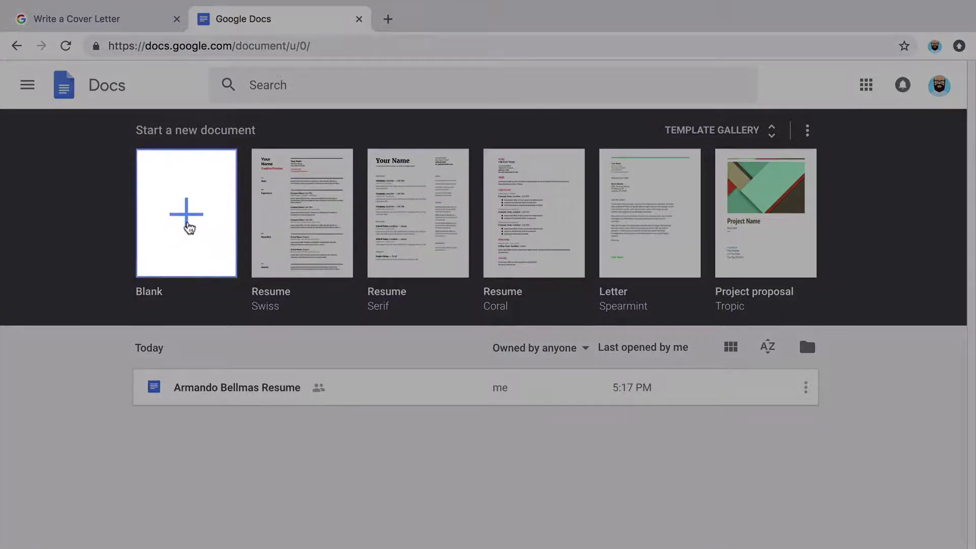
Step: Create a blank document titled with the applicant's surname plus 'Cover Letter Parker Restaurant Manager'
left_click(189, 227)
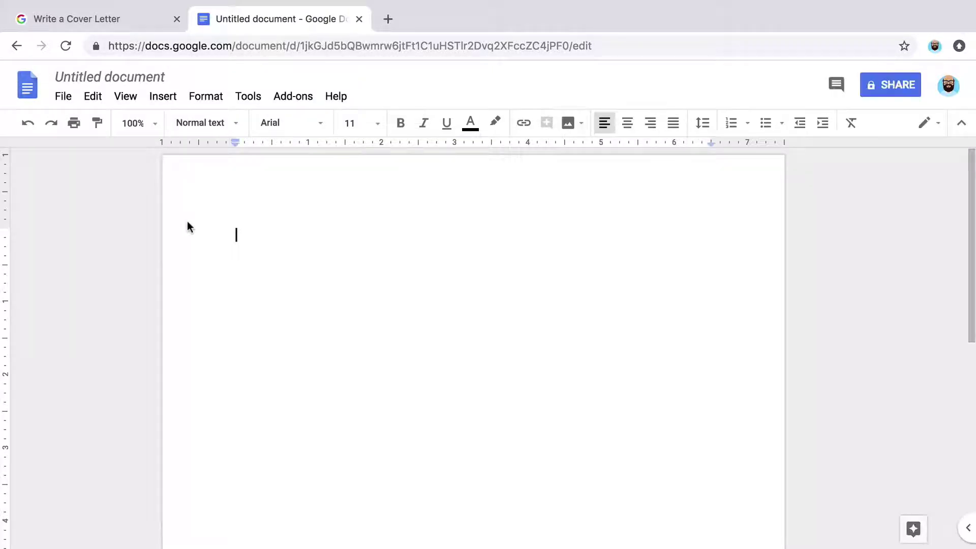
left_click(145, 79)
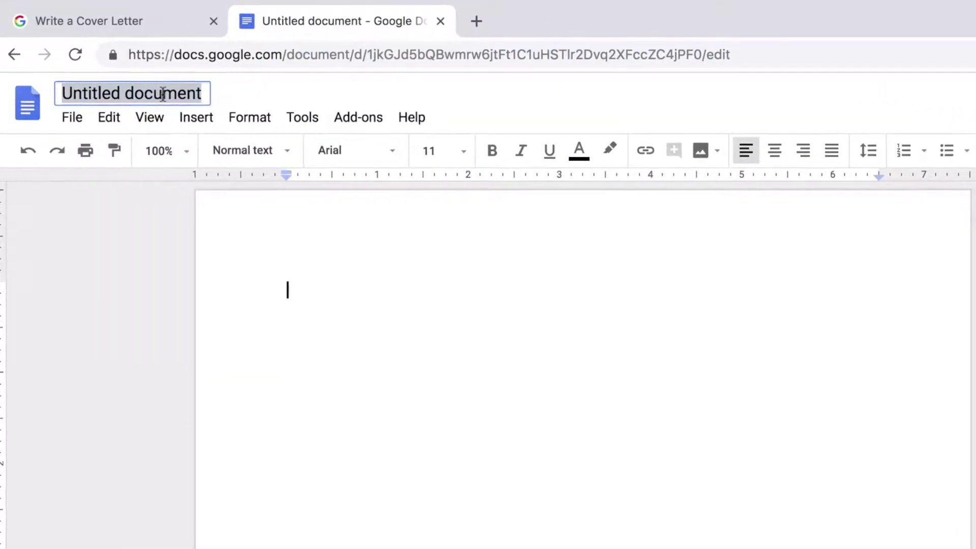
type("Bellmas Cov")
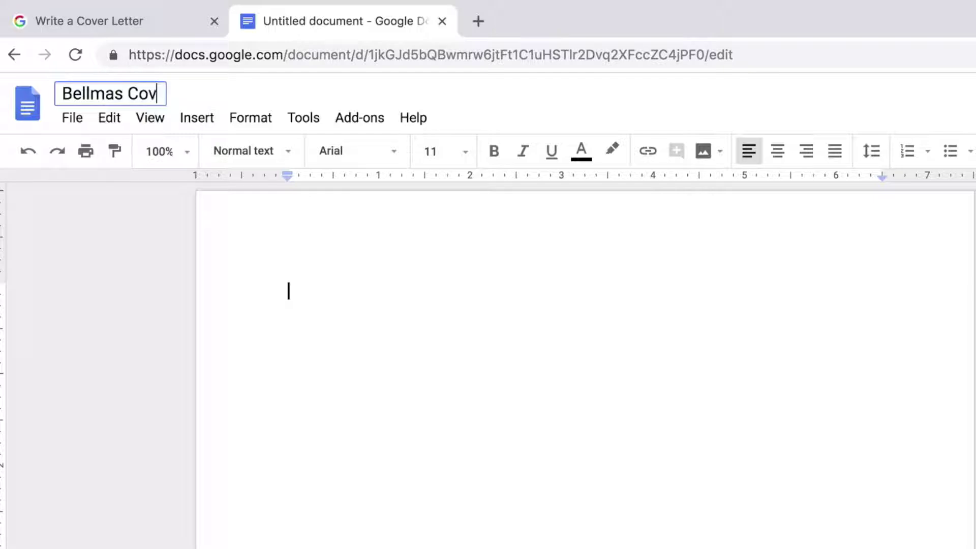
type("er Letter")
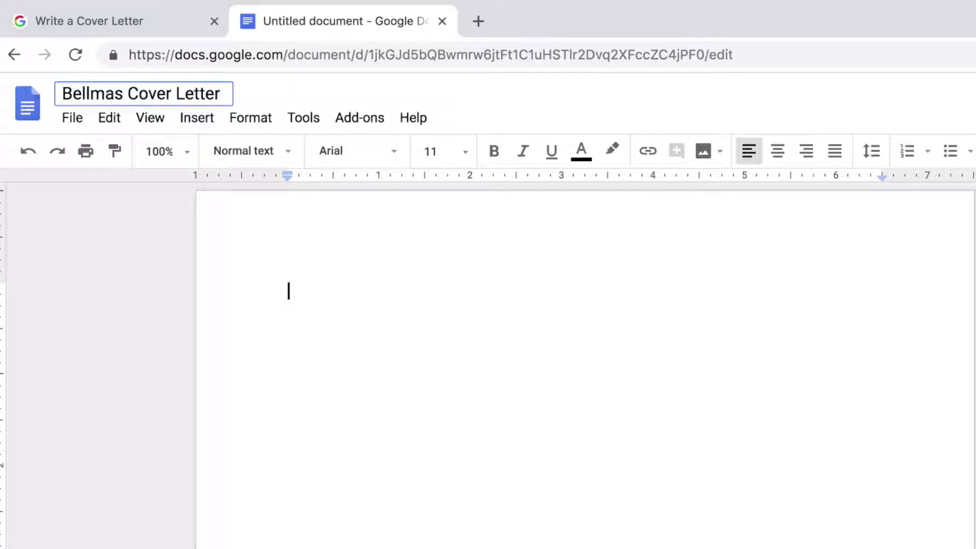
type(" Parker R")
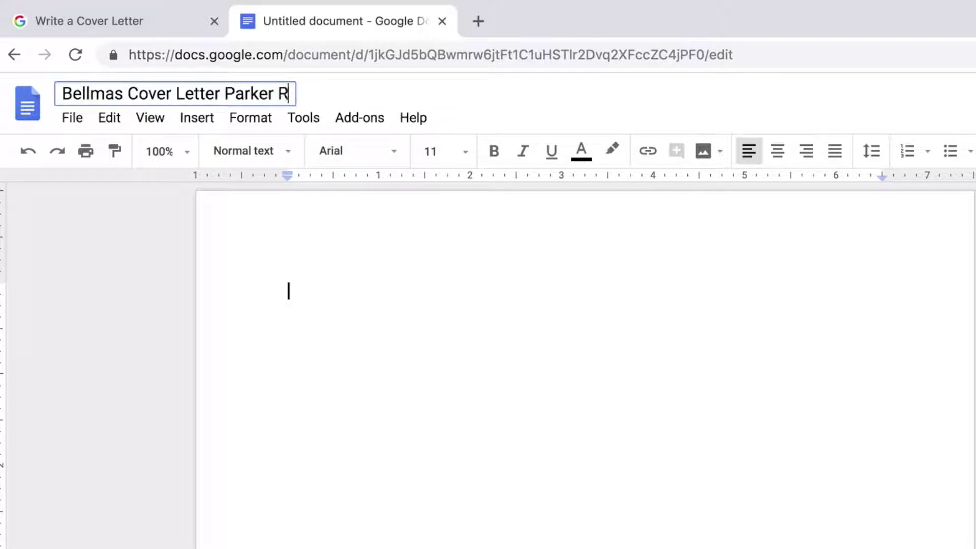
type("estaurant Man")
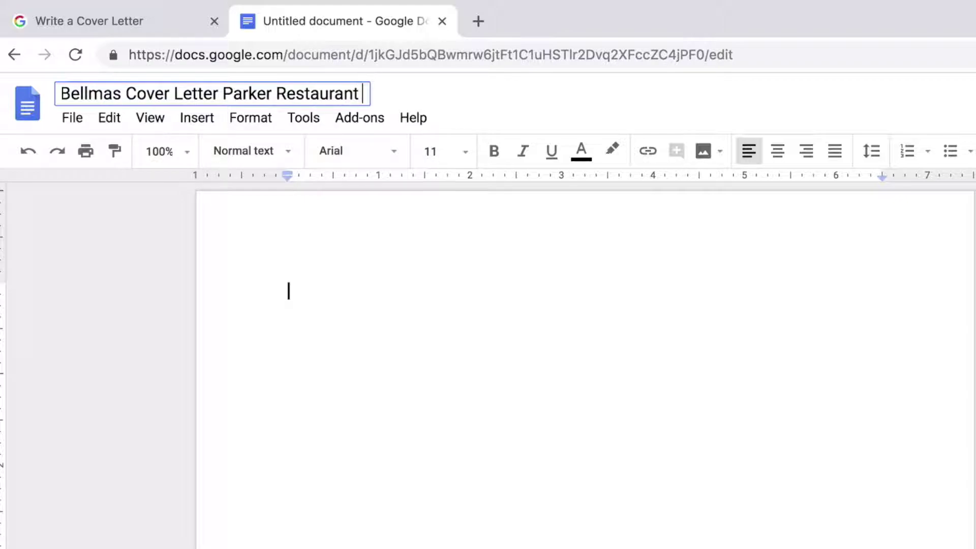
type("ager")
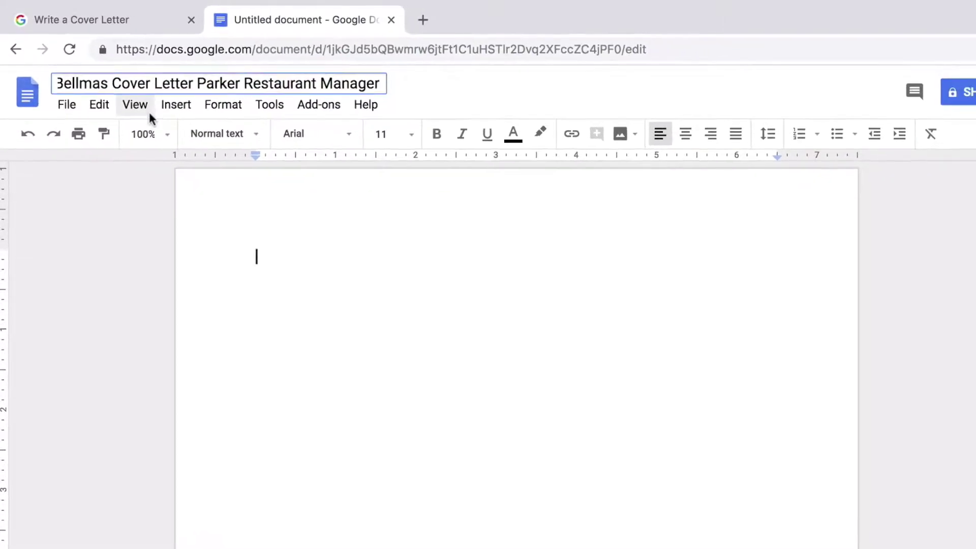
Step: Type the sender's name, street address, city line, phone number and e-mail on separate lines
left_click(228, 234)
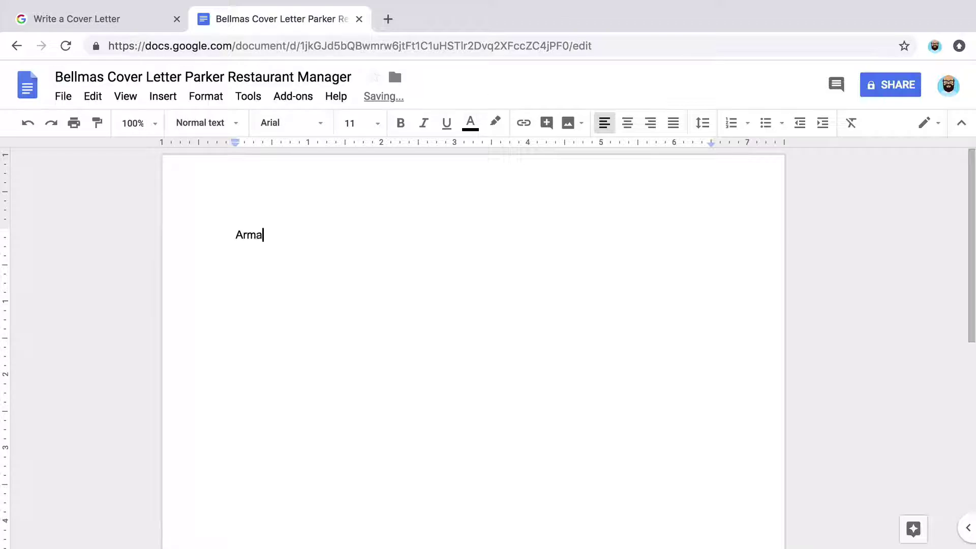
key("Return")
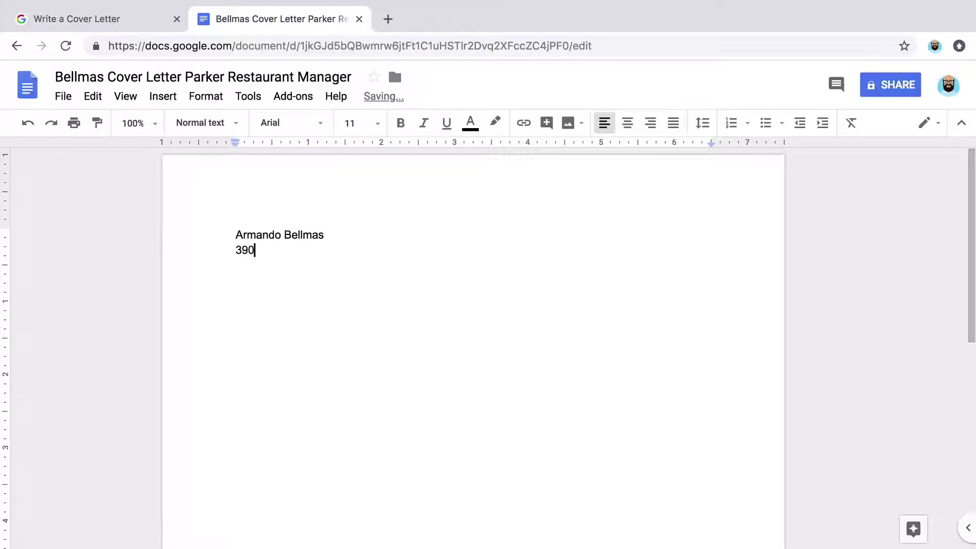
key("Return")
type("Atlant")
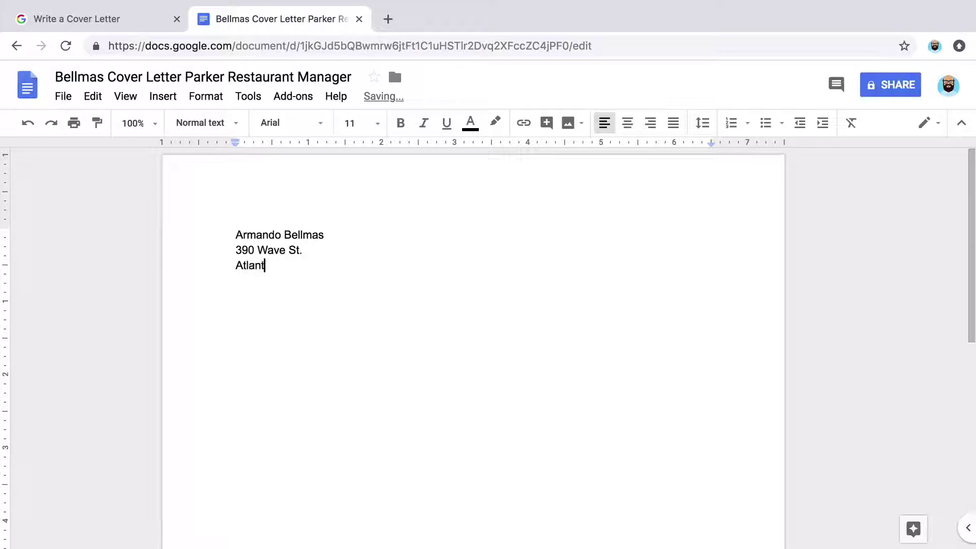
type("a, GA 30301")
key("Return")
type("(404)")
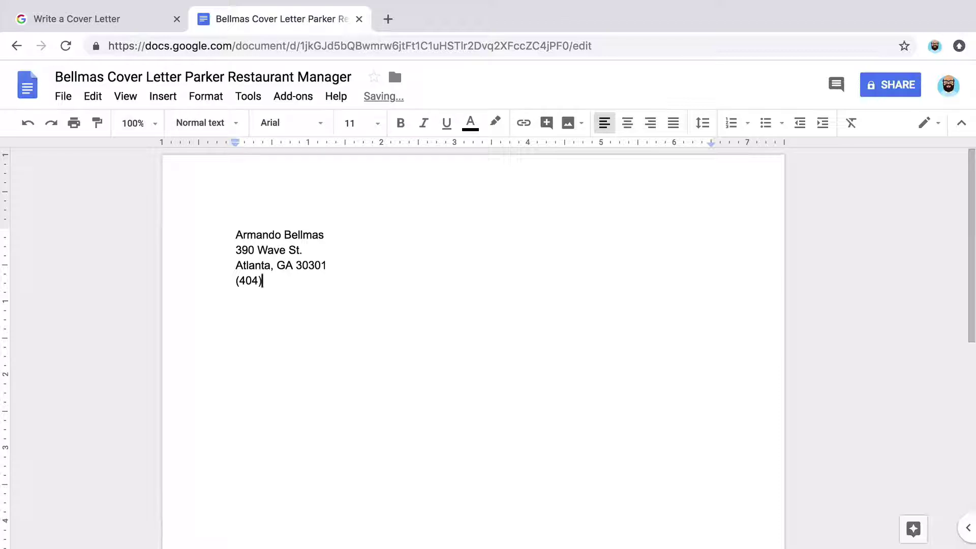
type("555-7890")
key("Return")
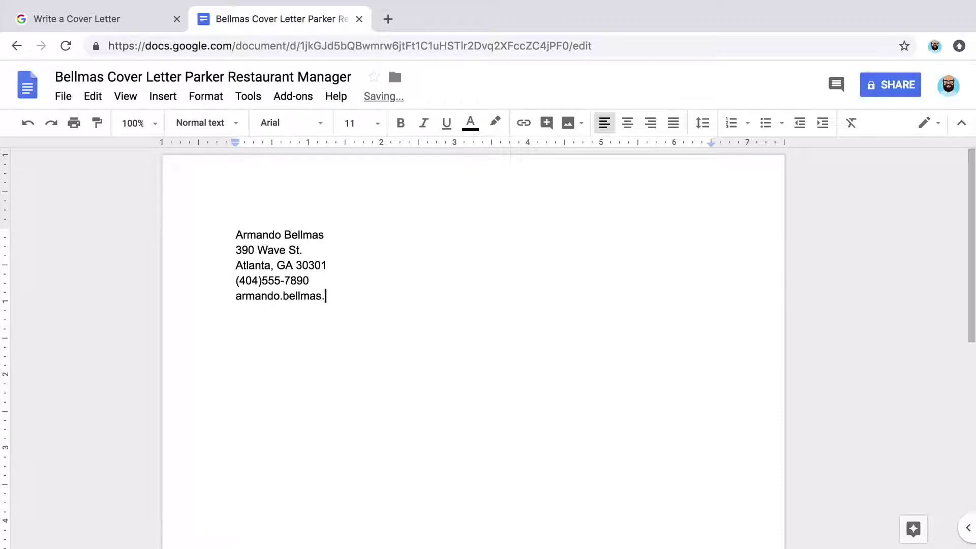
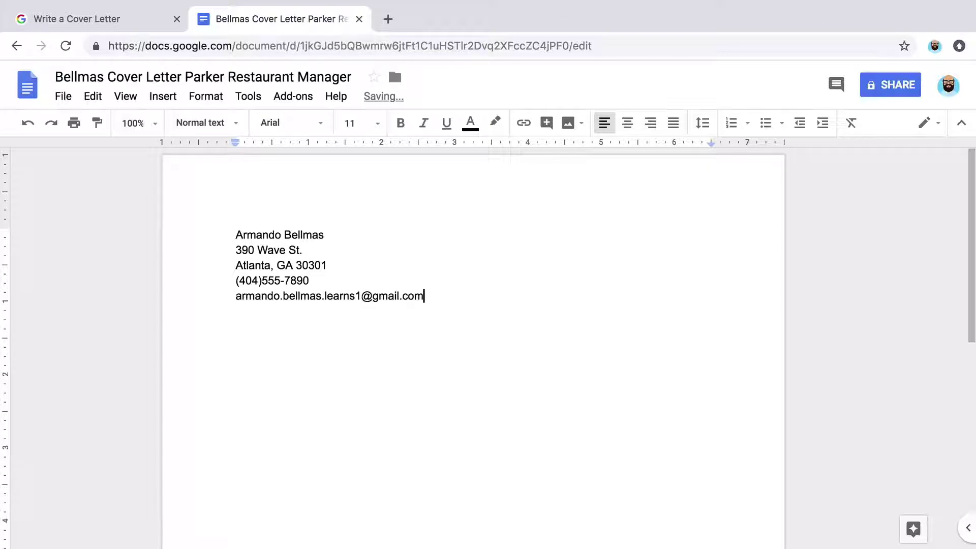
key("Return")
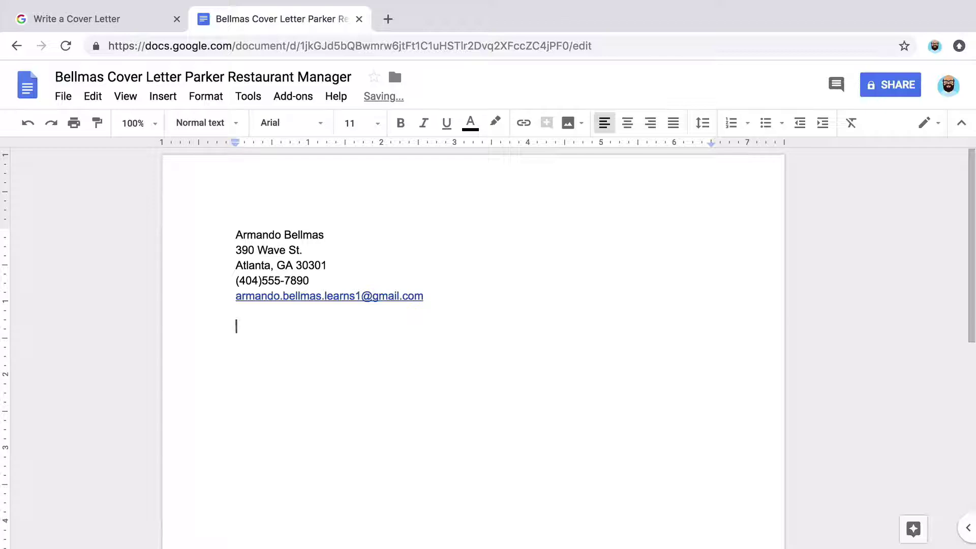
Step: Enter the date November 1, 2018, then the recipient's name, Parker Restaurant, street and city lines
type("November 1")
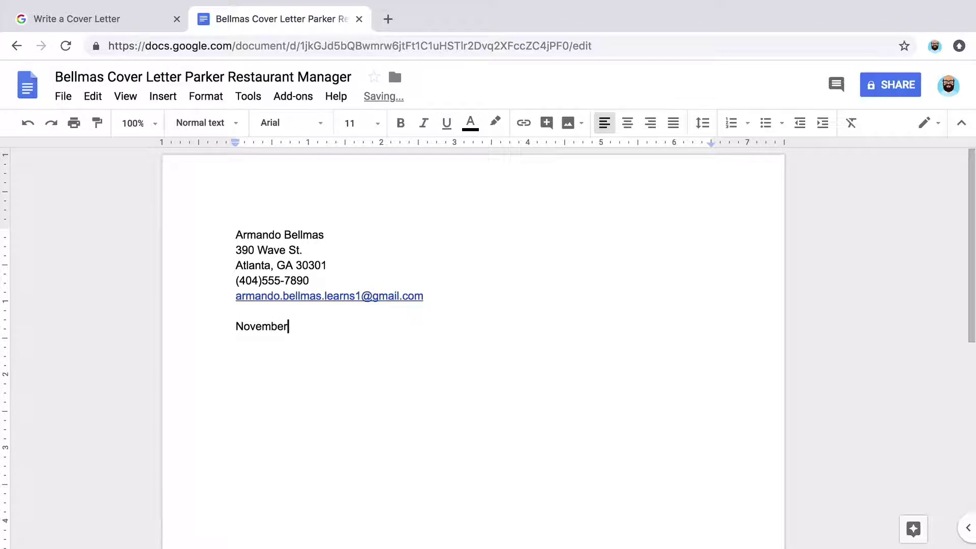
type(", 2018")
key("Return")
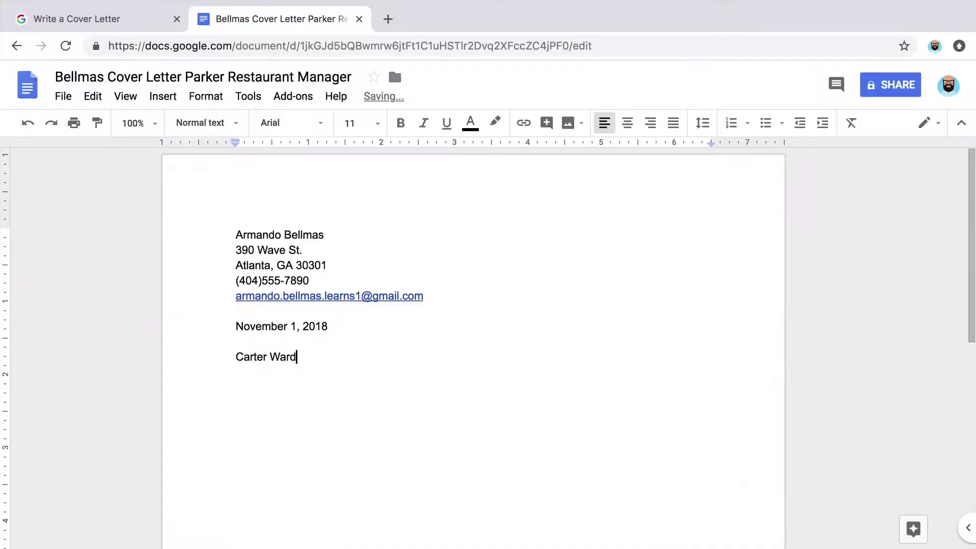
key("Return")
type("Parker Restaurant")
key("Return")
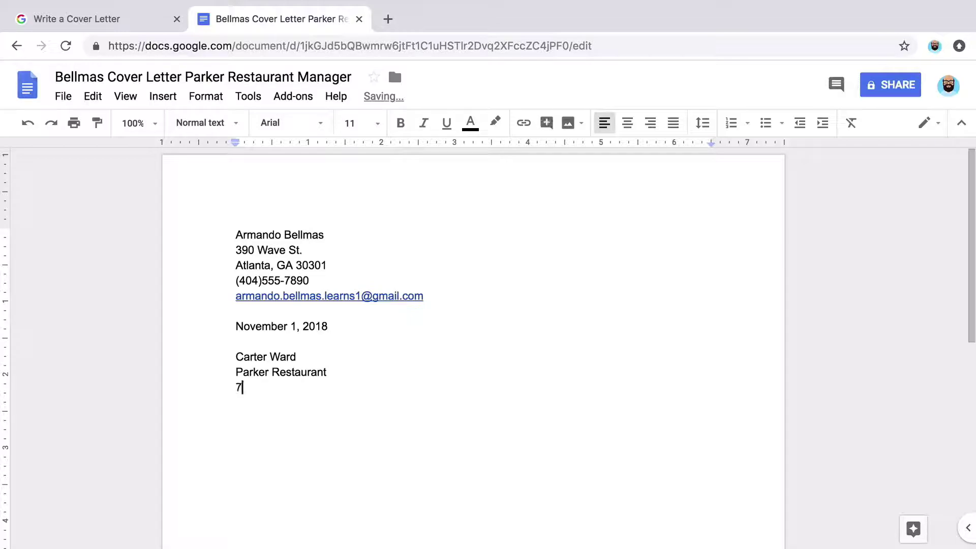
key("Return")
type("At")
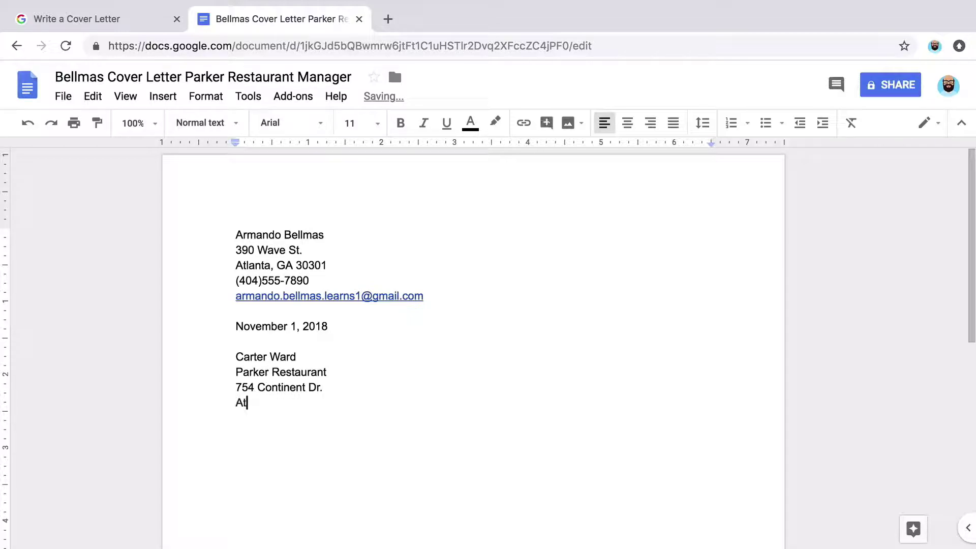
type("lanta, GA 3030")
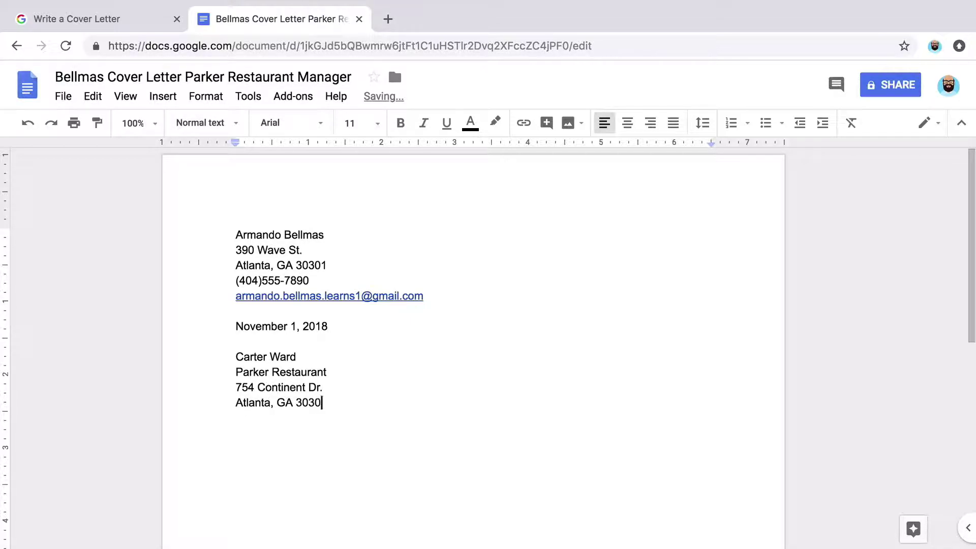
type("1")
key("Return")
key("Return")
Step: Add the salutation to the recipient and begin 'I'm applying for the position of manager at Parker Restaurant.'
left_click_drag(971, 291, 974, 356)
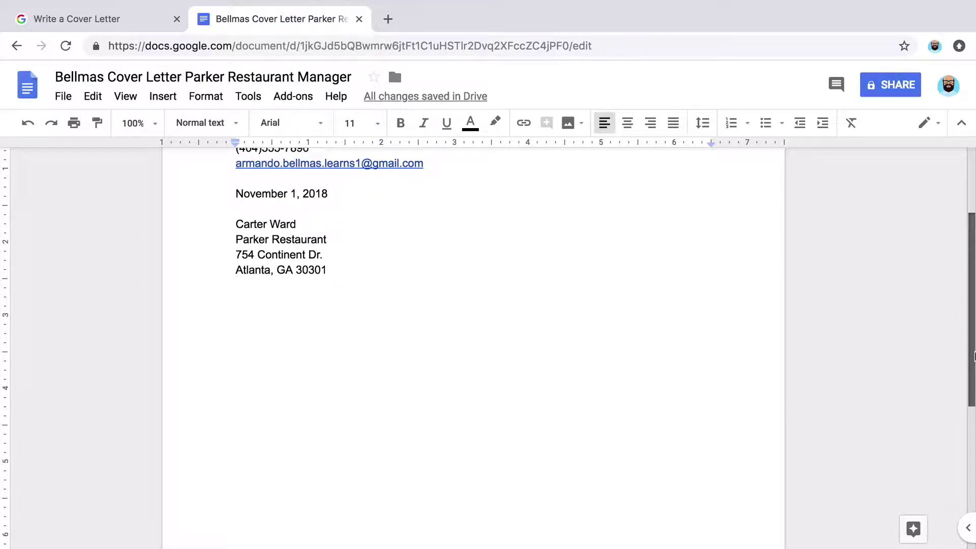
type("Dear")
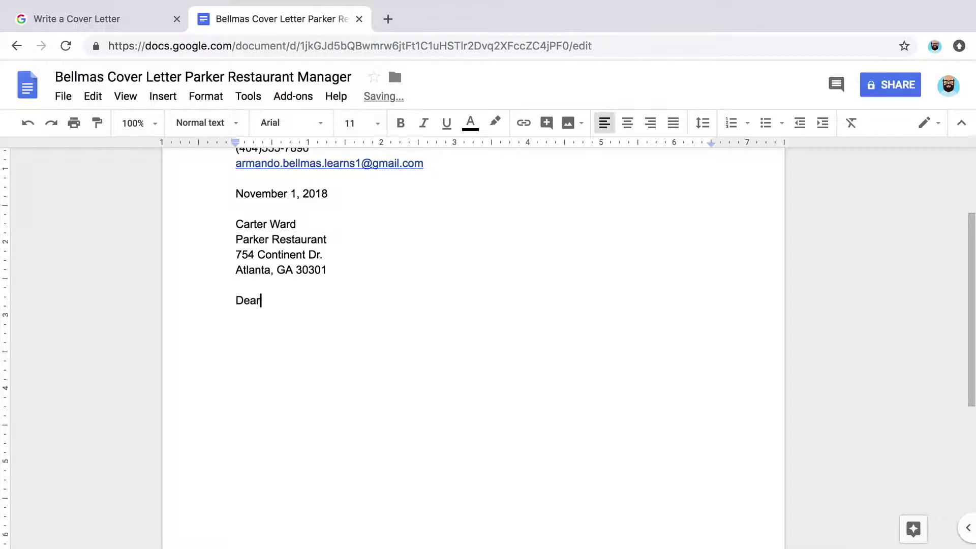
type(" Mr. Ward:")
key("Return")
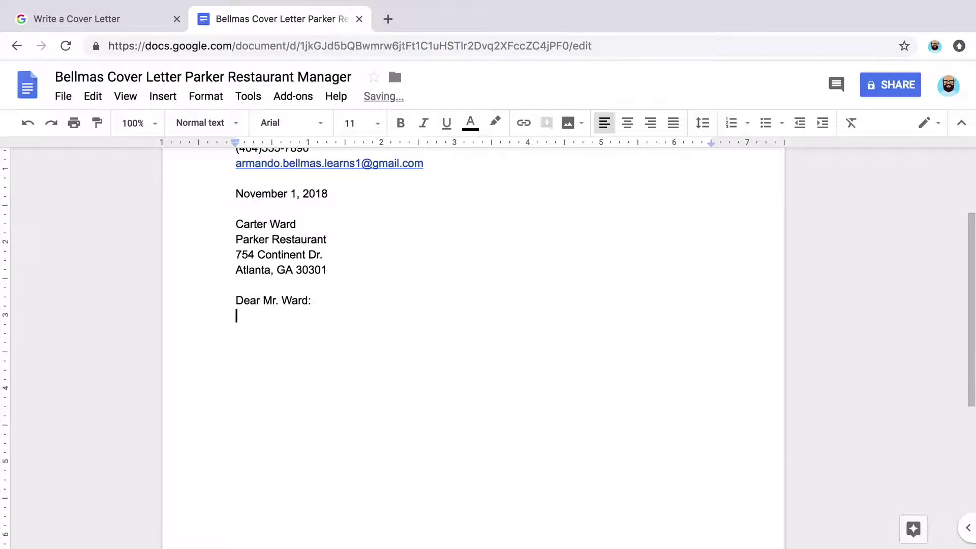
type("I'm applying for the position of ")
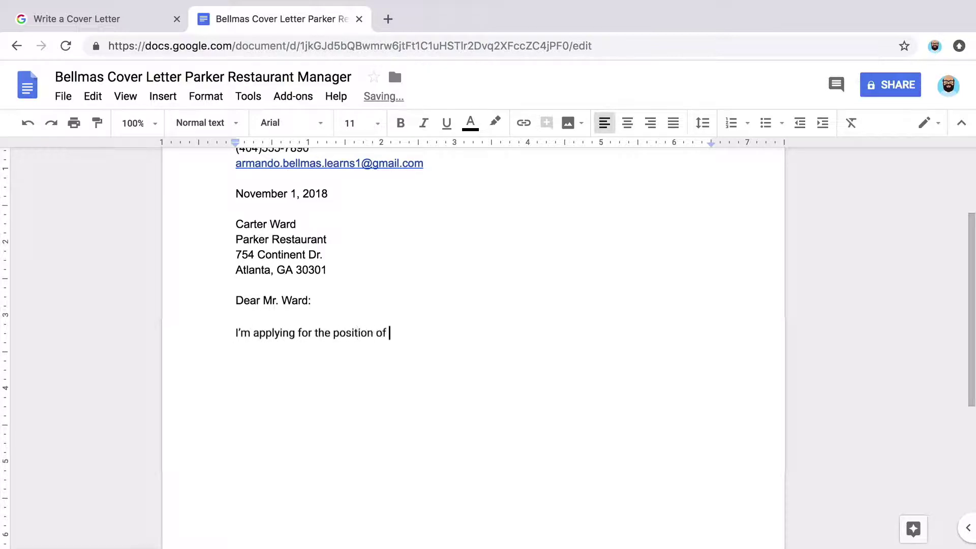
type("manager at Parker Restaurant. I'm extremely in")
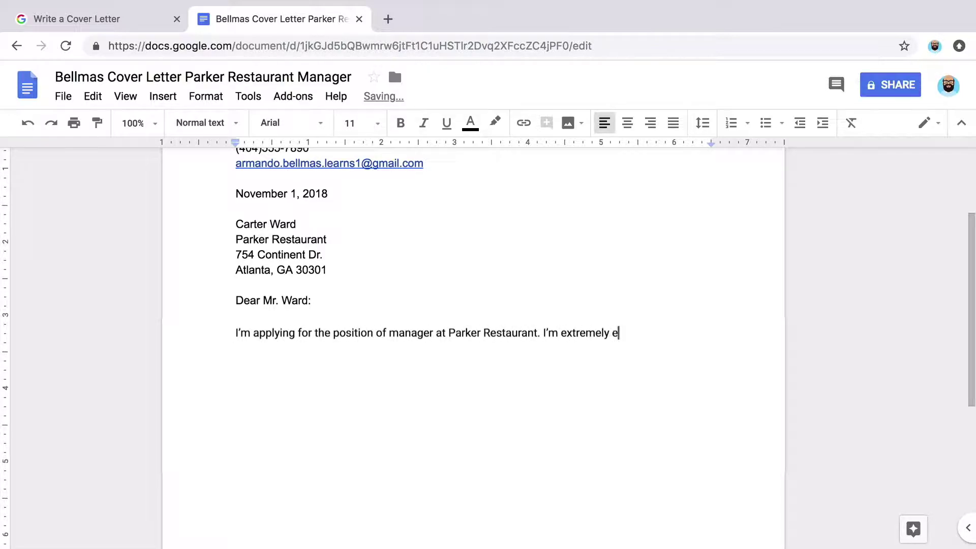
type(" this position and working for your company.")
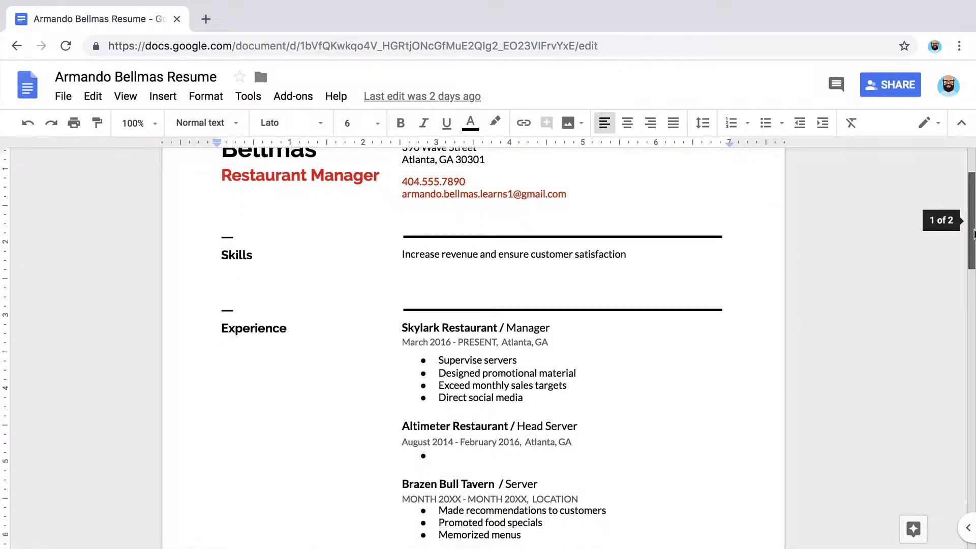
Step: Scroll down through the three body paragraphs and the thank-you closing line
scroll(973, 243, "down", 1)
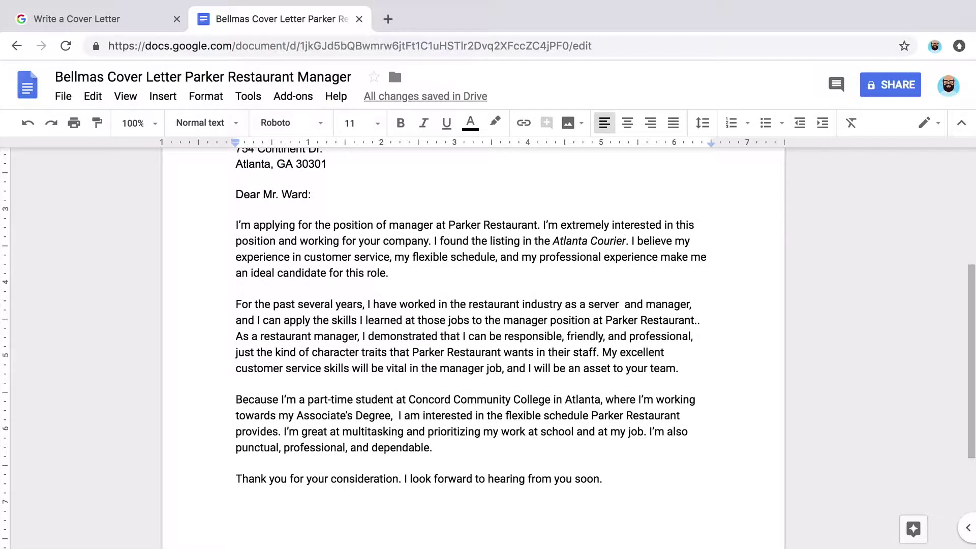
Step: Close the letter with 'Sincerely,' followed by the applicant's full name as signature
type("Sin")
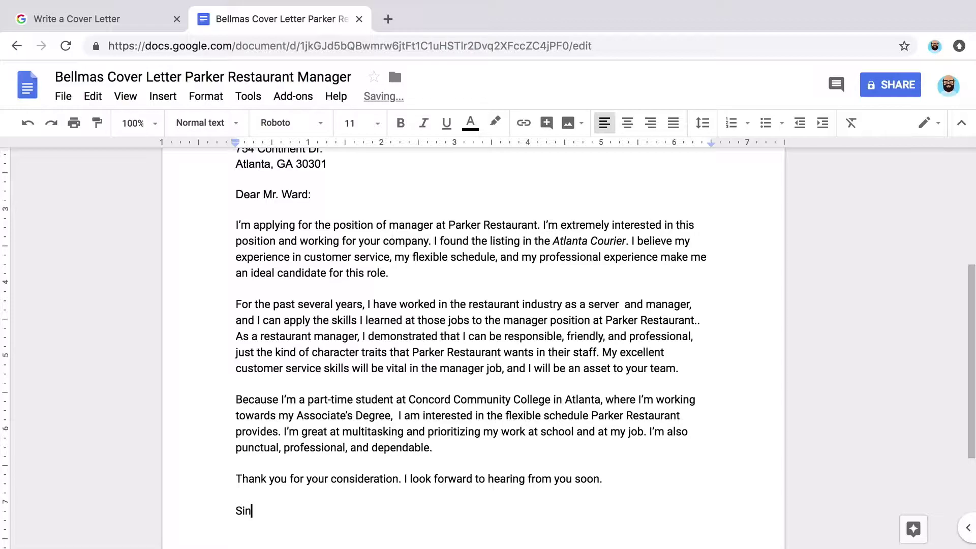
type("cerely")
type(",")
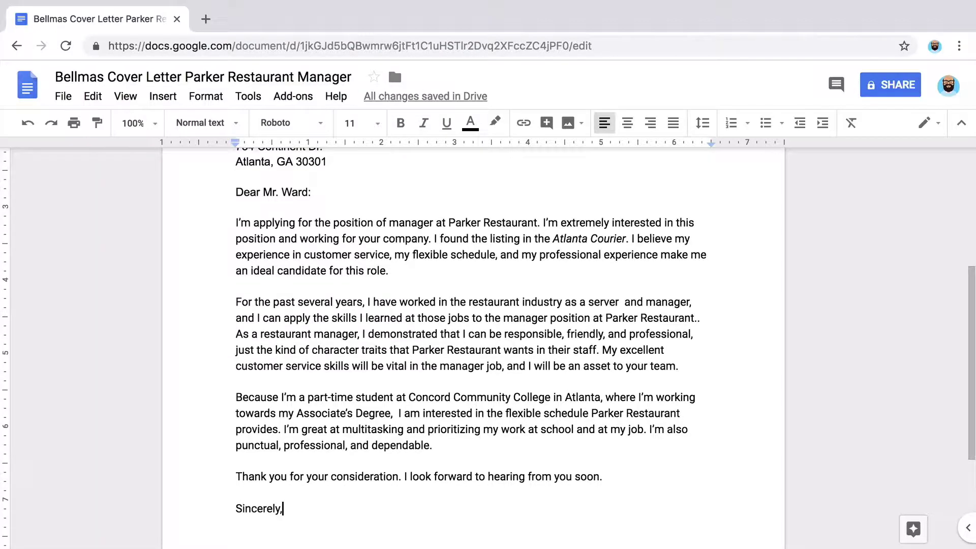
key("Return")
key("Return")
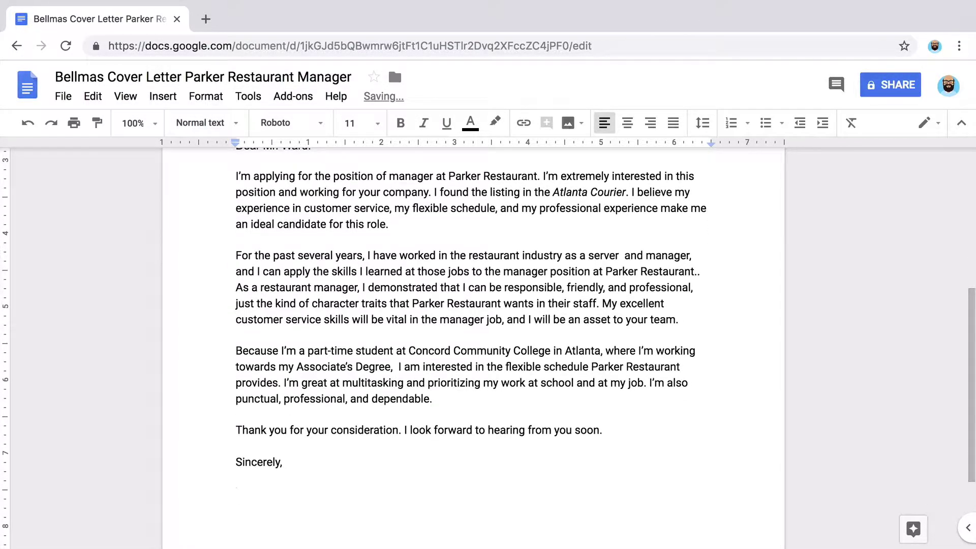
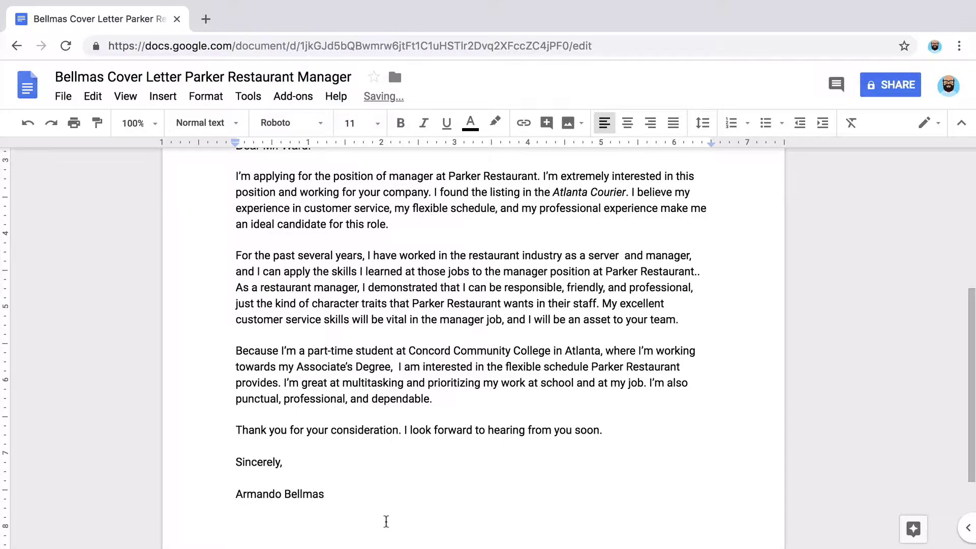